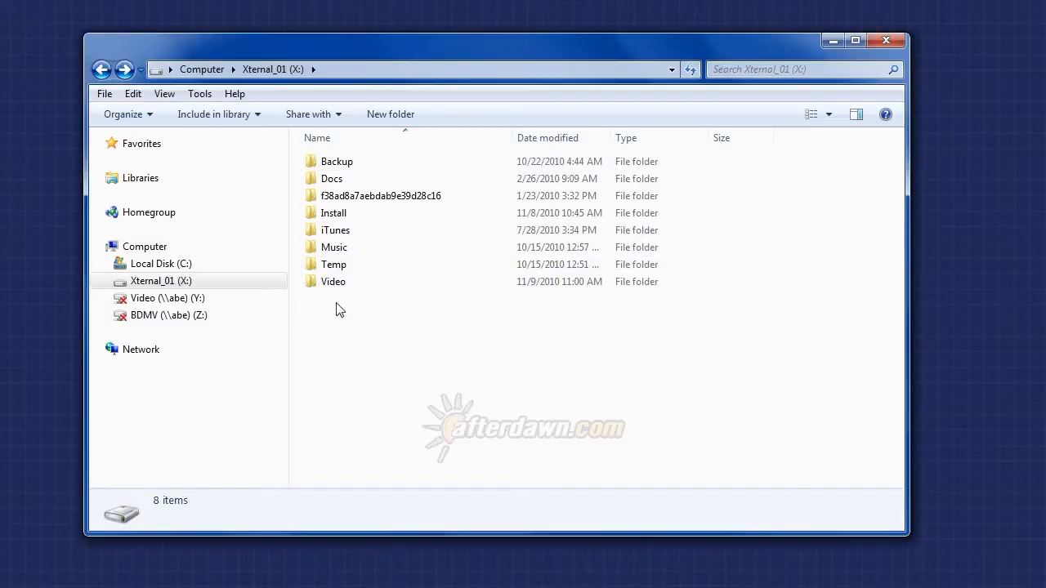
Create a new folder named Pictures at the root of the Xternal_01 (X:) drive.
click(394, 119)
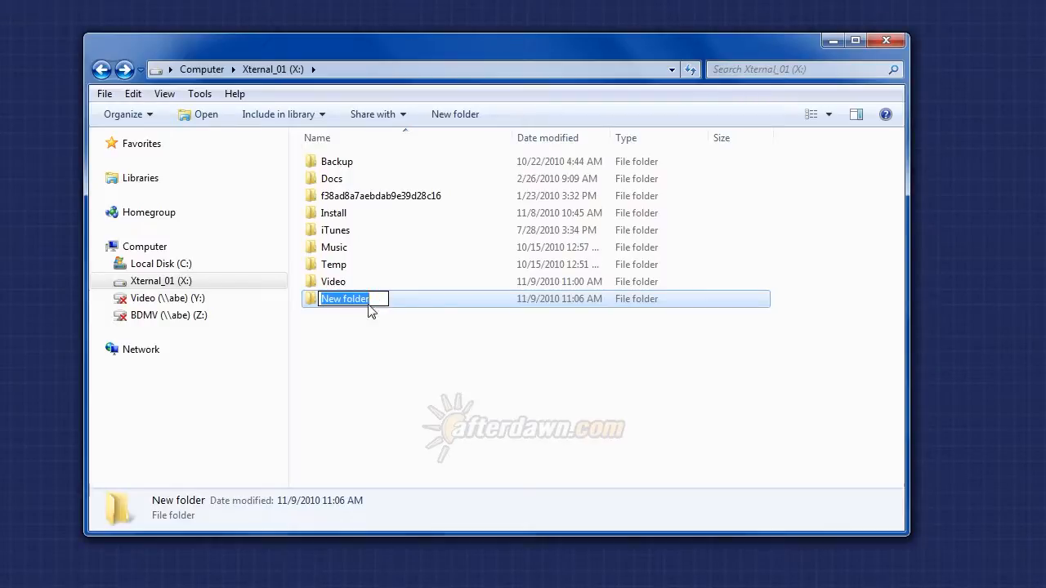
text(Pictures)
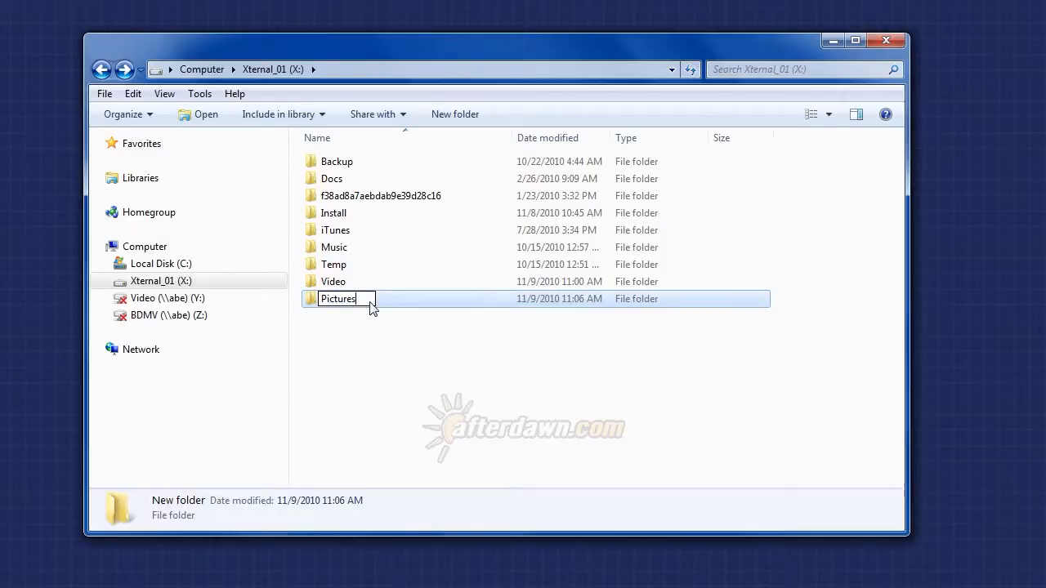
key(Return)
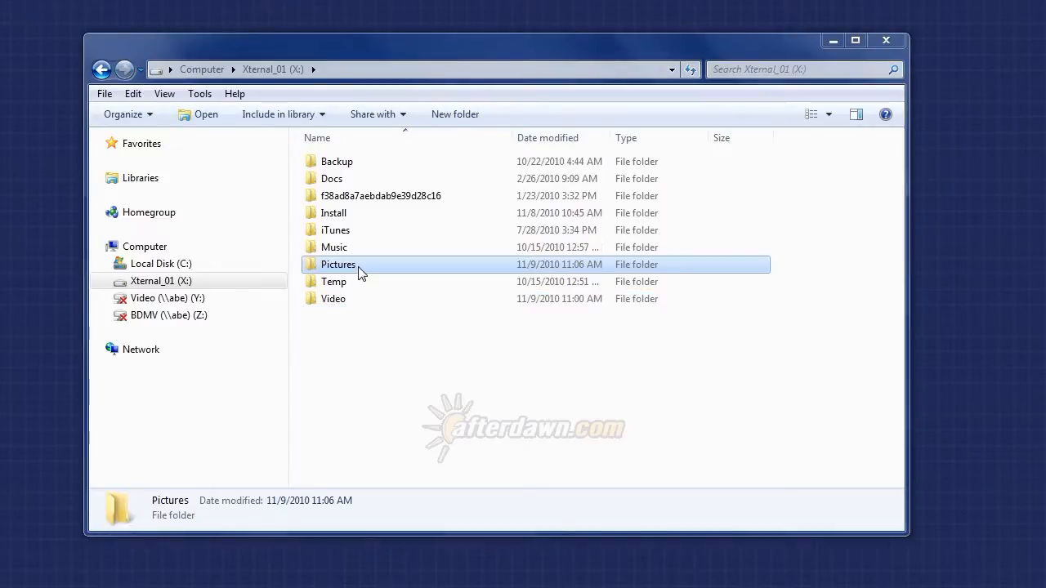
Check which libraries the new Pictures folder can be included in, and close the drive's window.
click(308, 119)
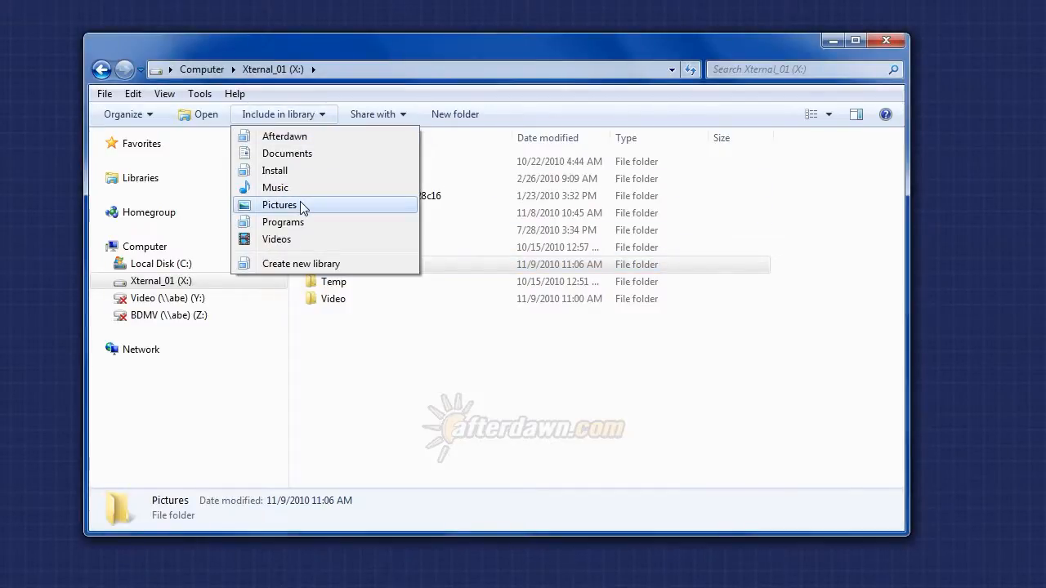
click(323, 54)
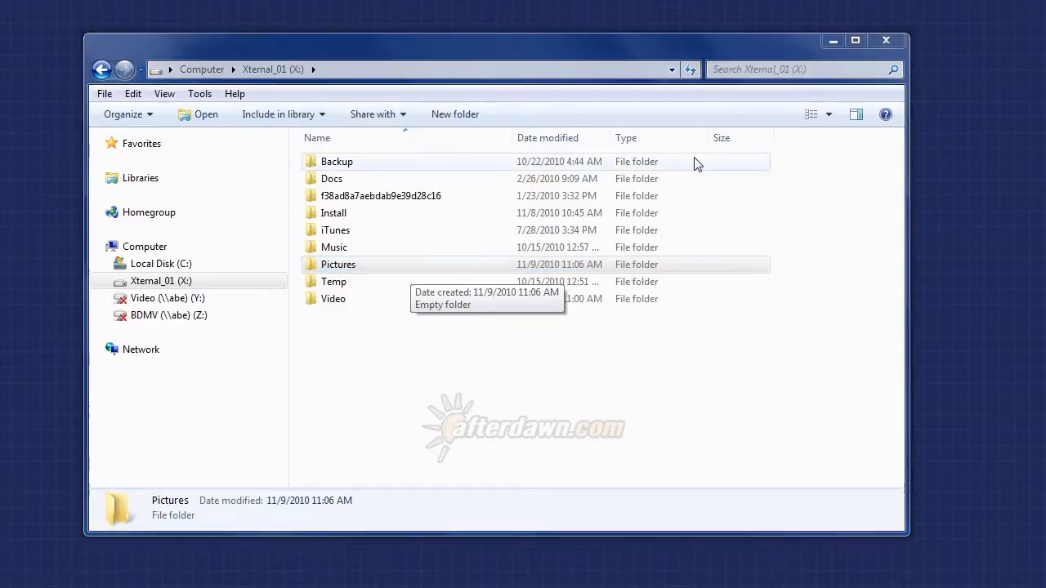
click(879, 49)
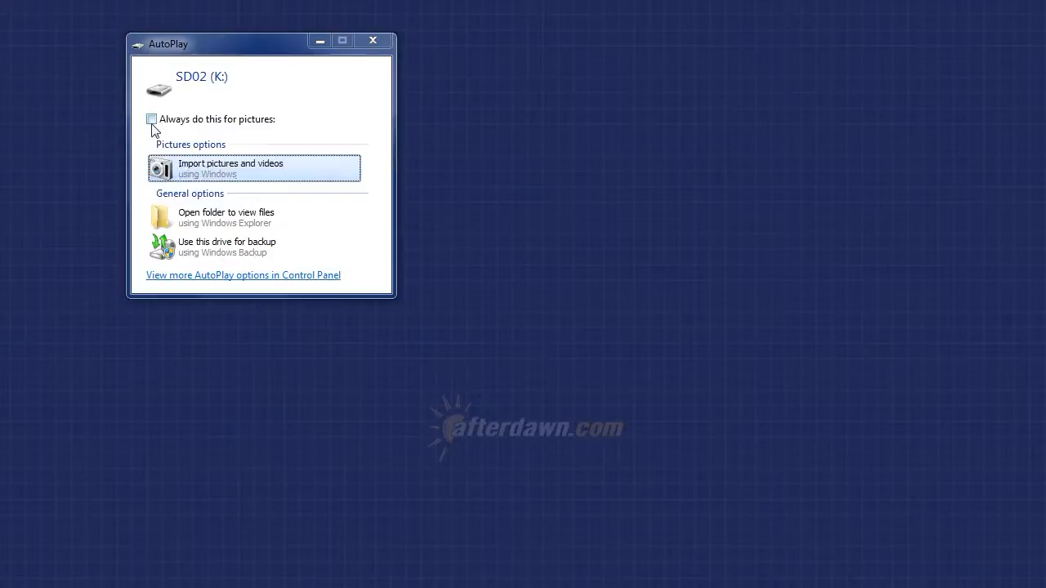
Start the Windows picture import from SD02 (K:) and configure its settings with file name Tag and folder name Date Taken Range + Tag.
click(190, 172)
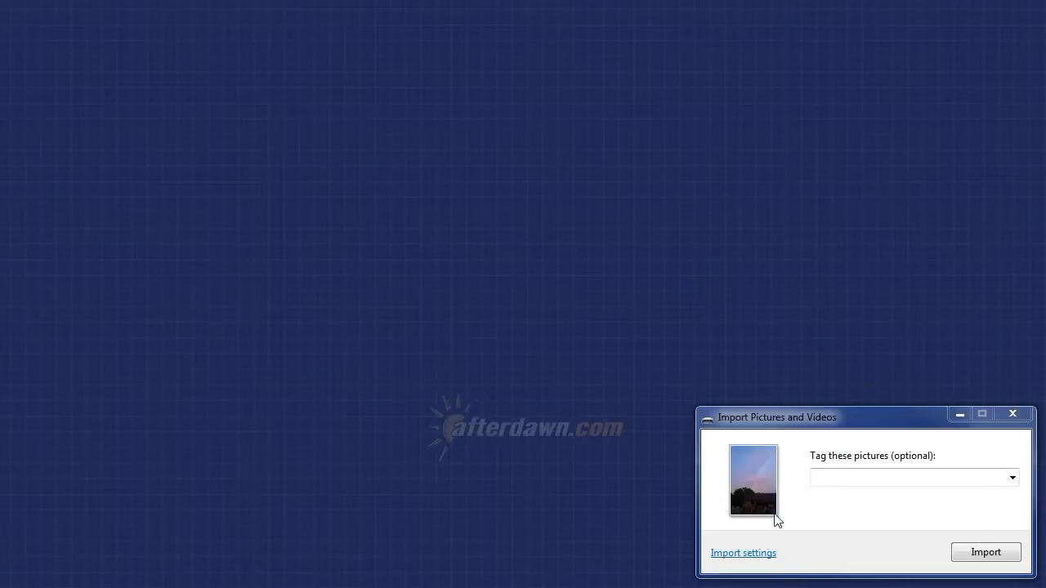
click(752, 555)
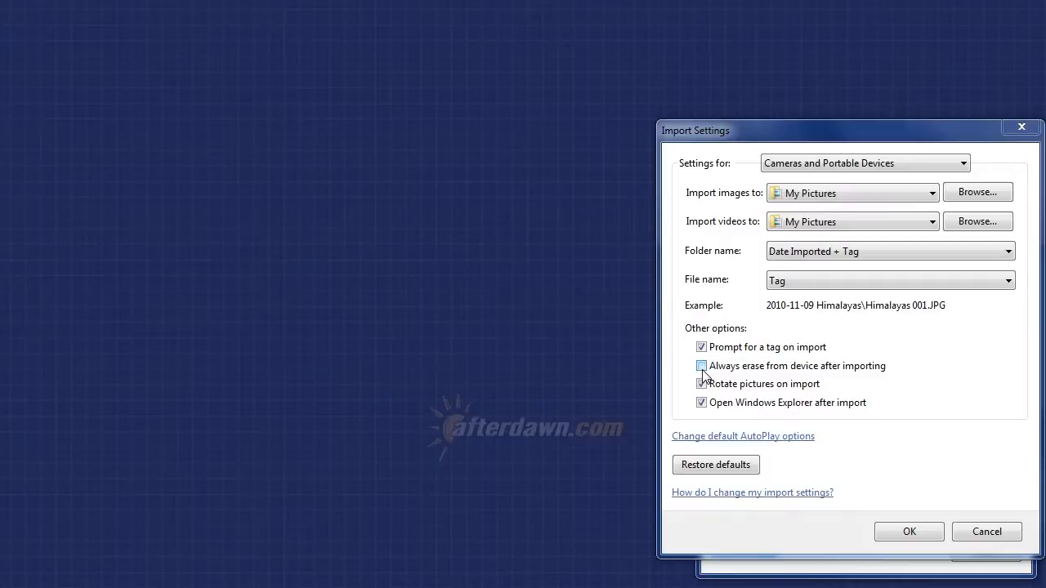
click(824, 281)
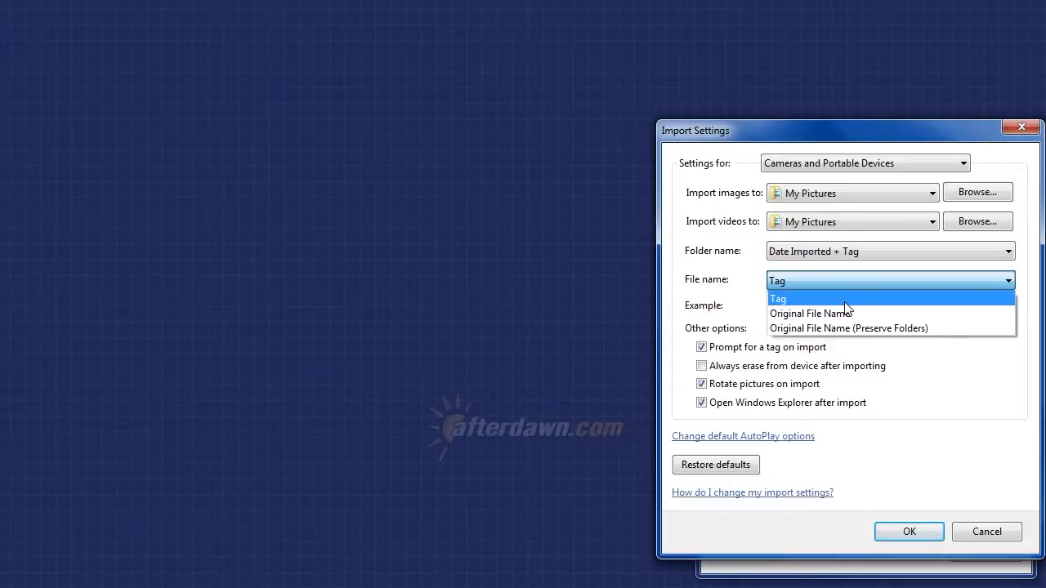
click(846, 301)
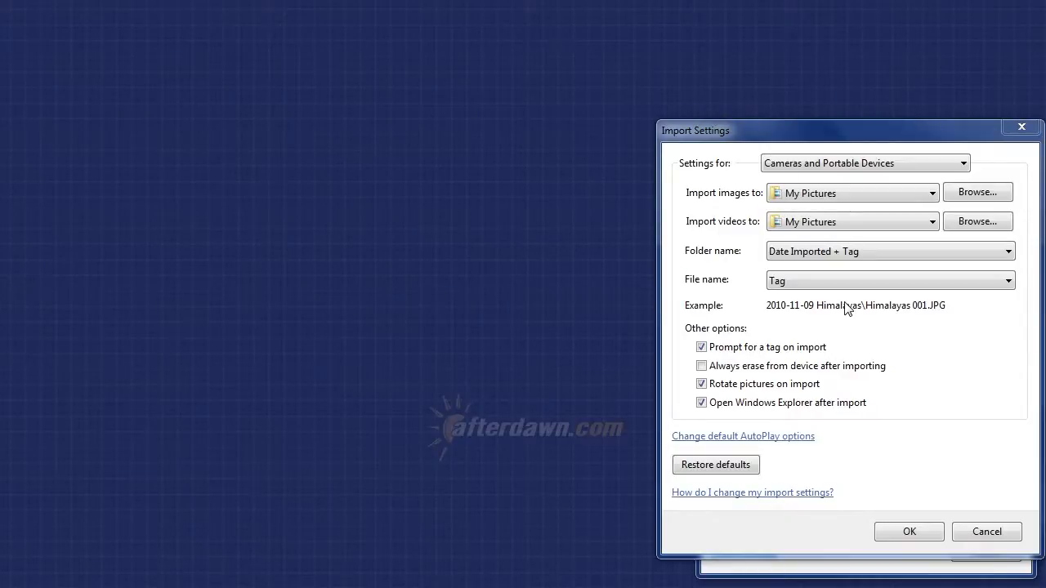
click(814, 253)
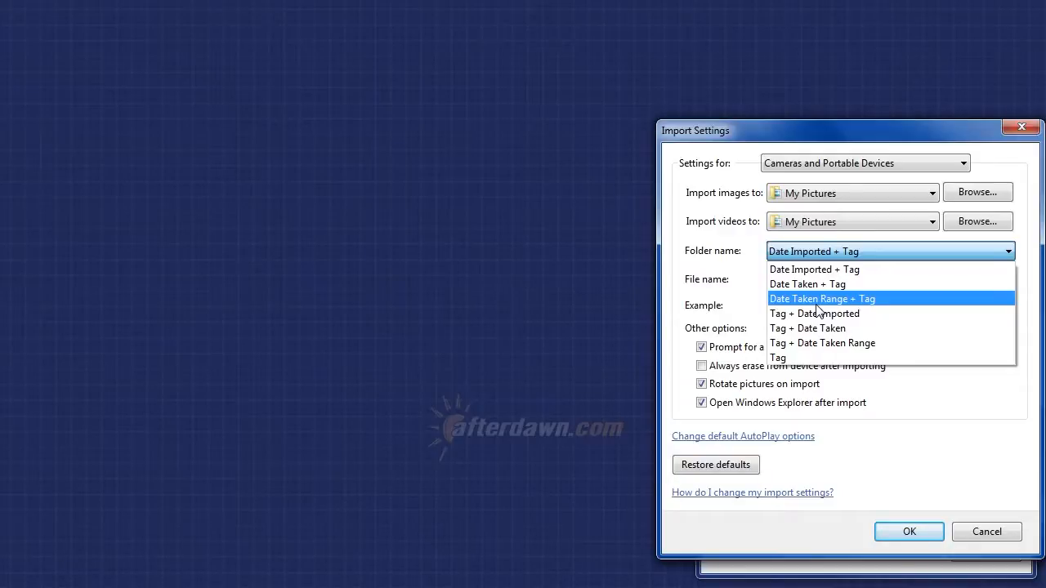
click(882, 300)
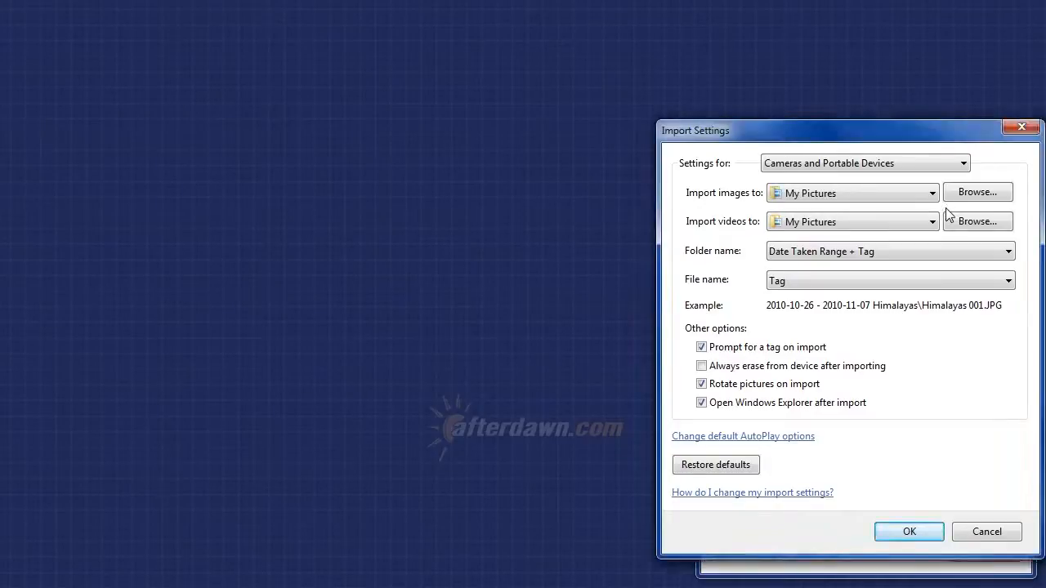
Set the import destination for images to the Pictures folder on Xternal_01 (X:).
click(967, 197)
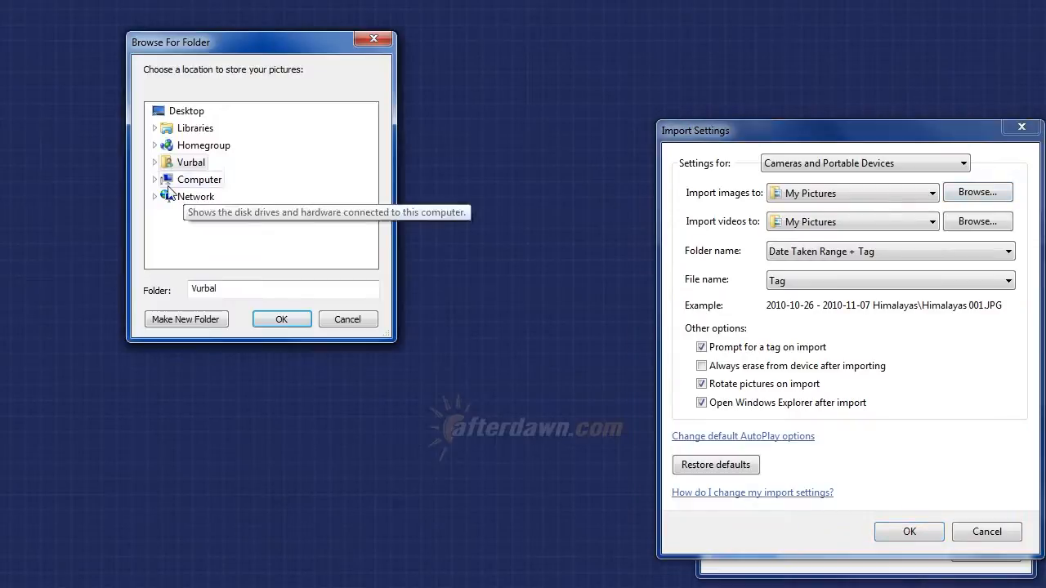
click(154, 182)
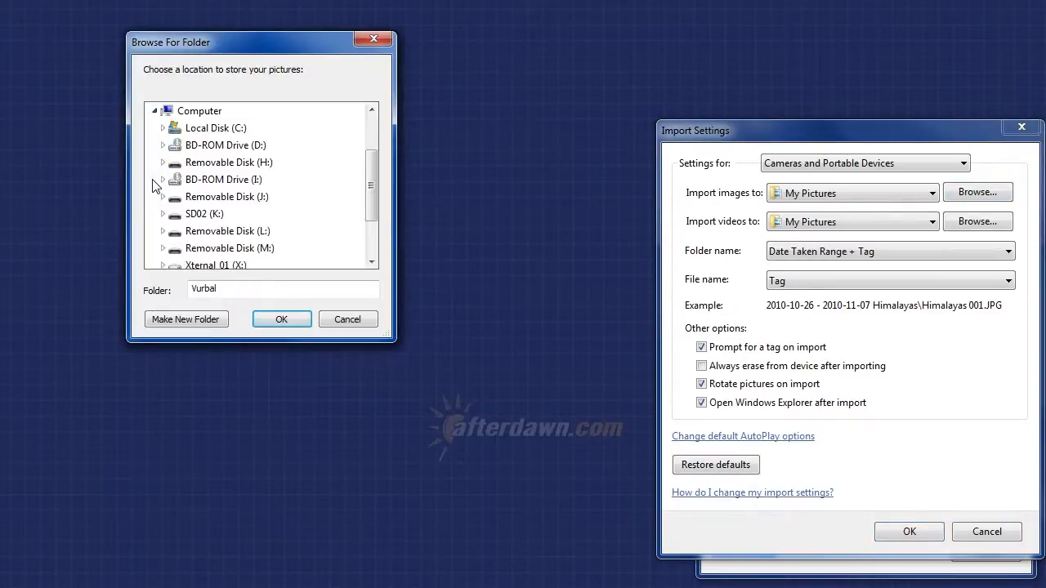
click(162, 264)
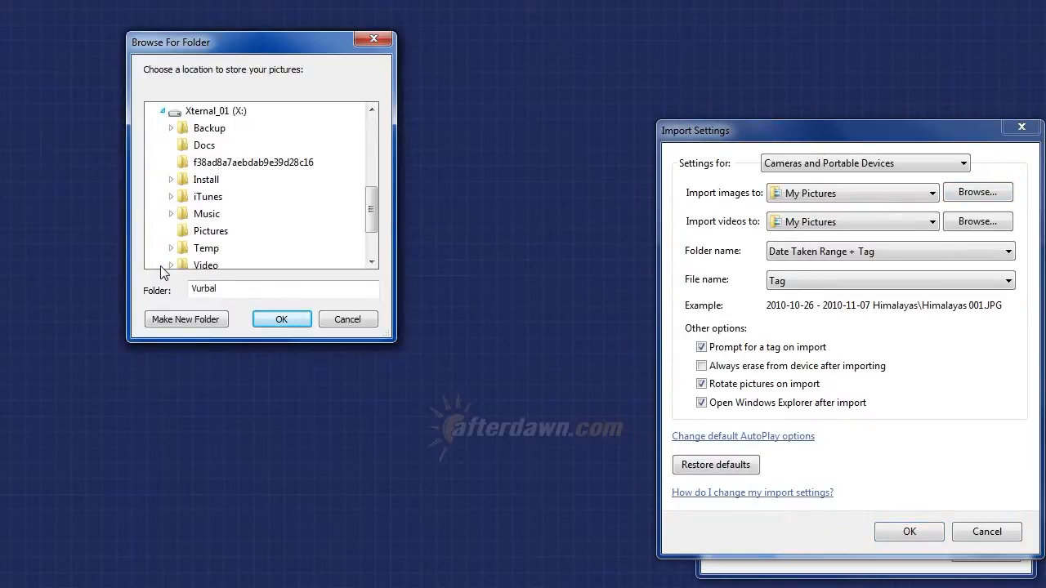
click(196, 232)
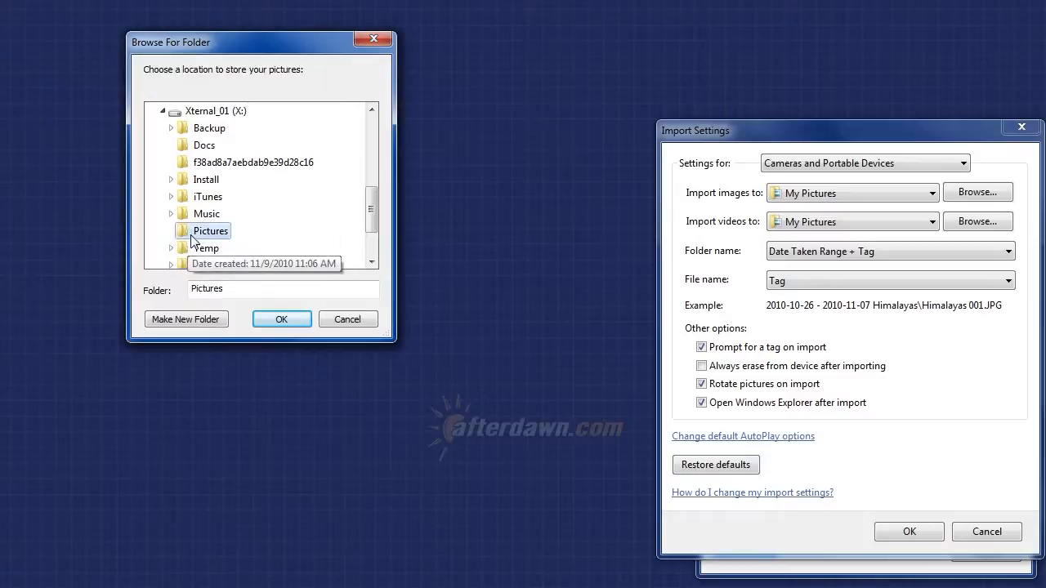
click(278, 322)
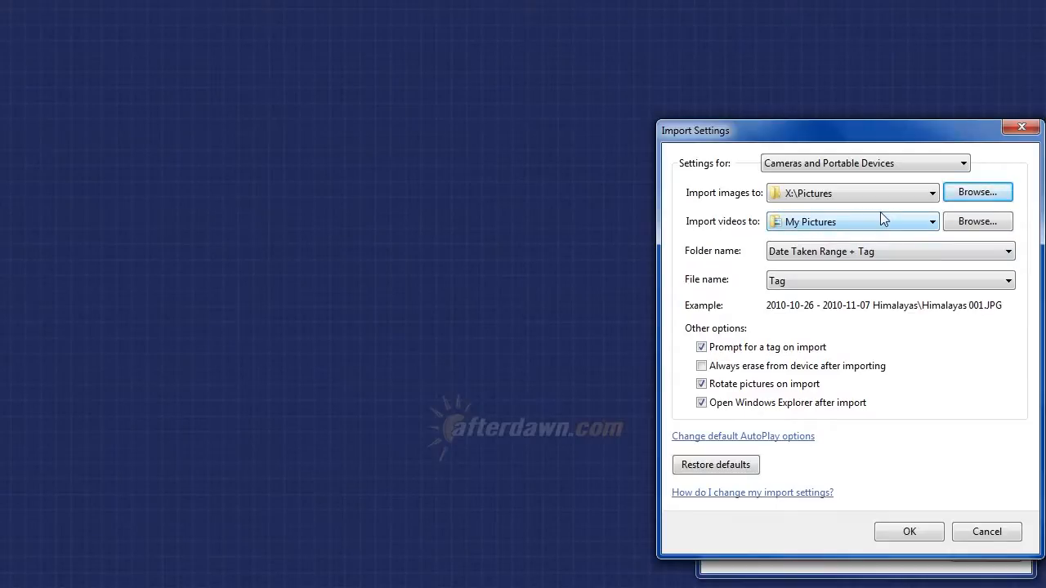
Set the video import destination to a new folder named Home Videos inside X:\Video, and apply the import settings.
click(960, 227)
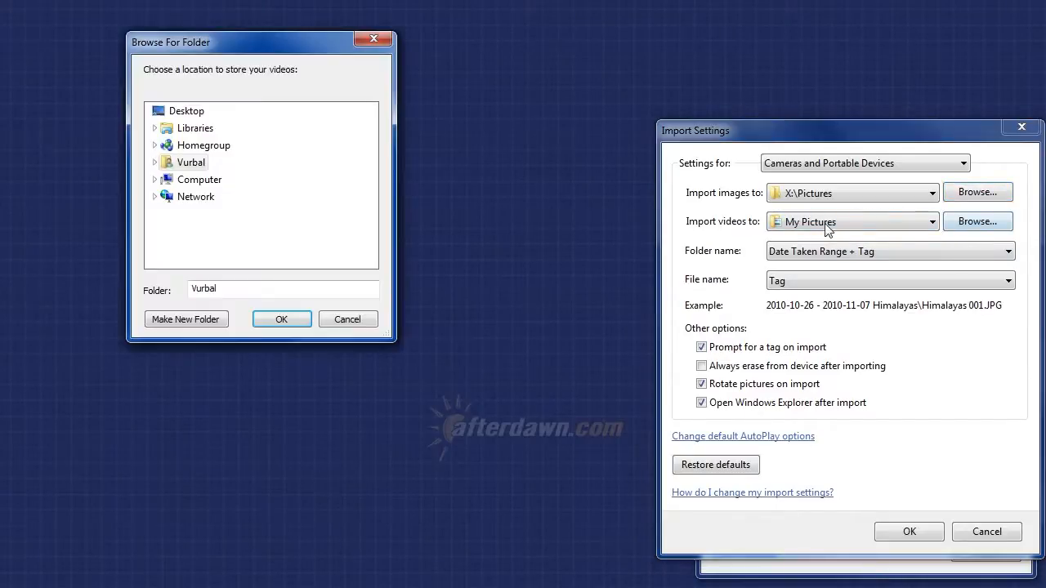
click(154, 180)
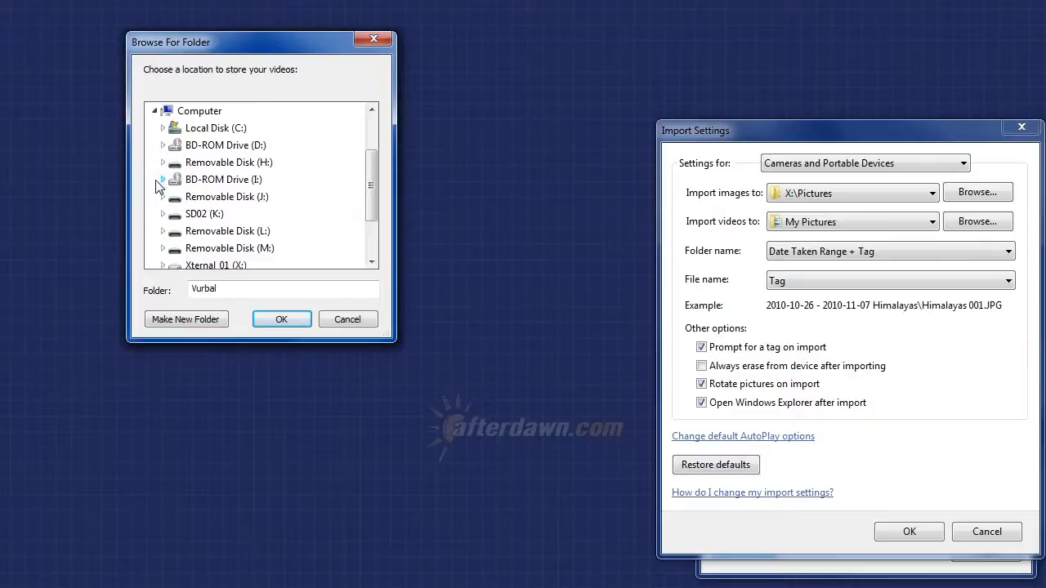
click(162, 265)
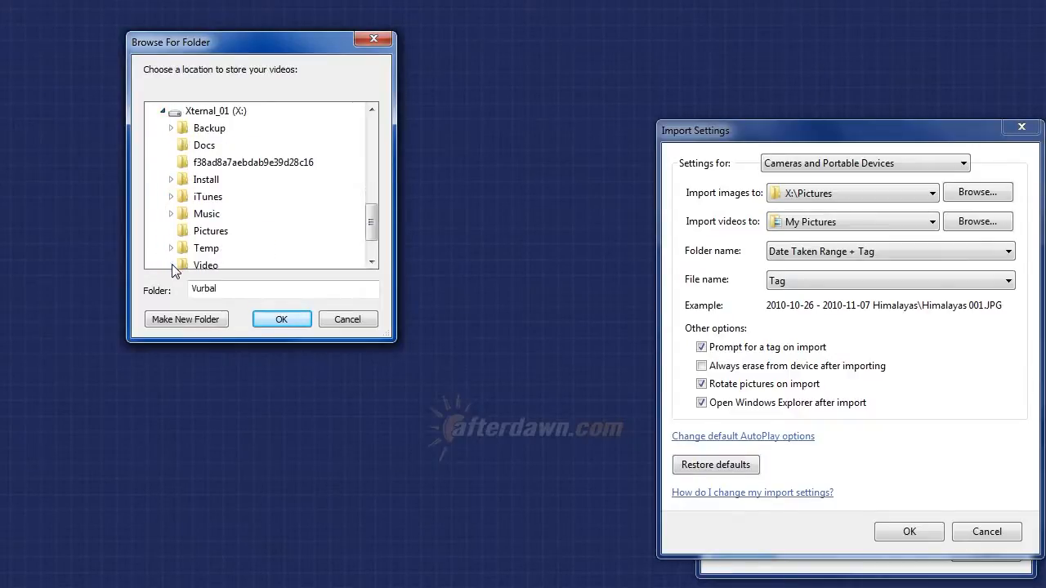
click(171, 264)
click(196, 148)
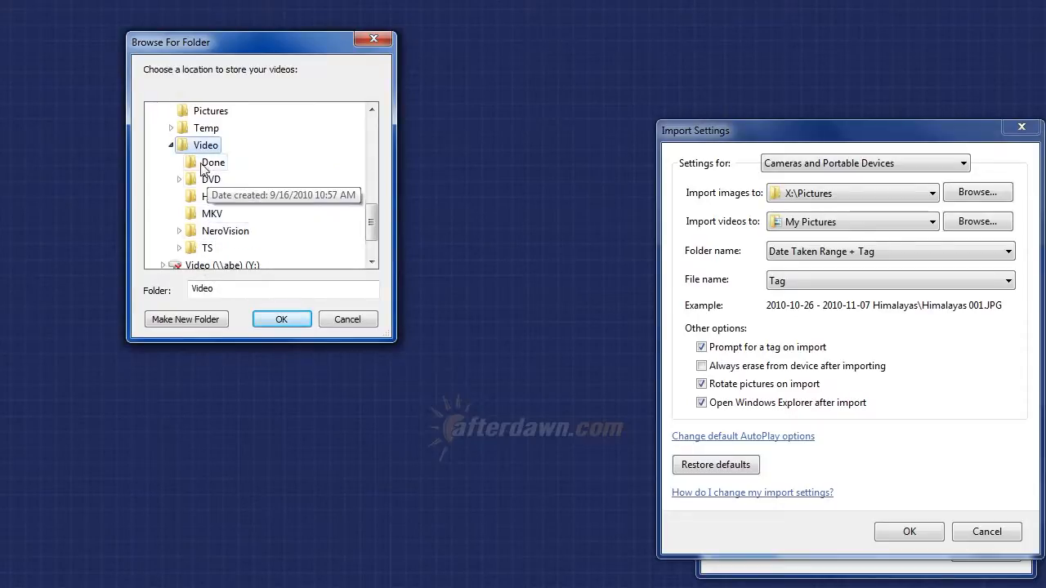
click(180, 320)
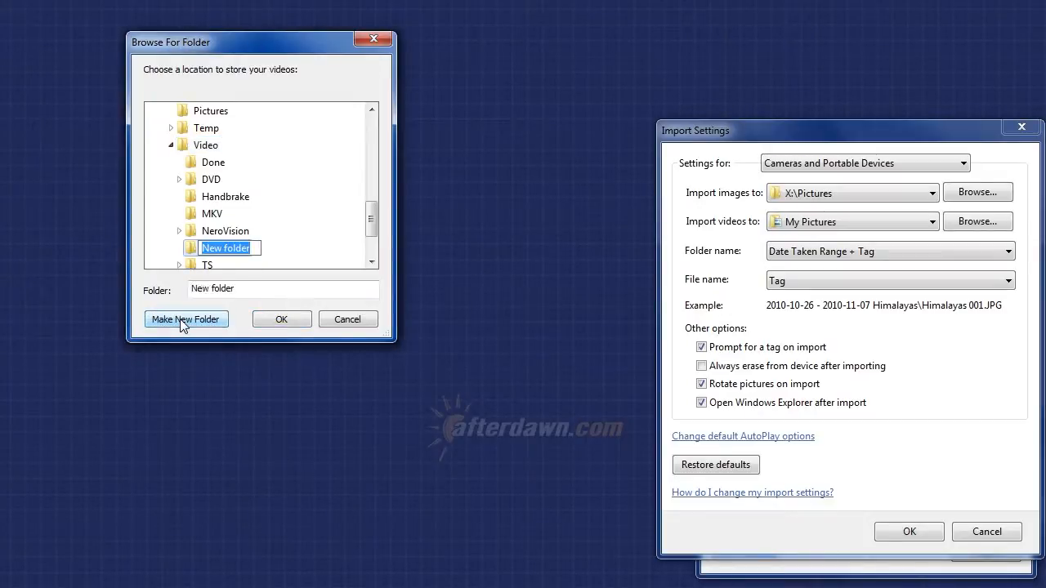
text(Home V)
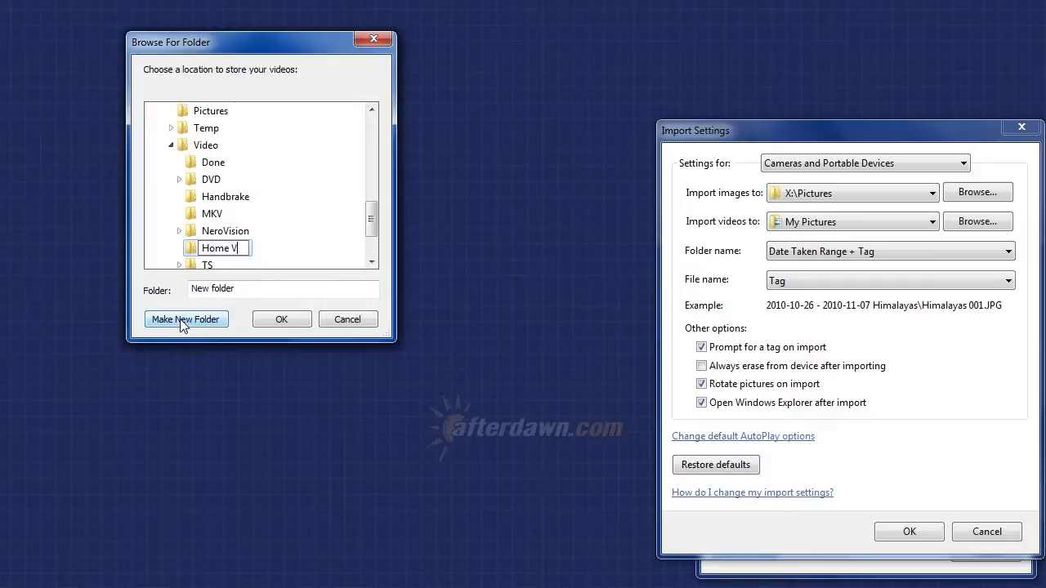
text(ideos)
key(Return)
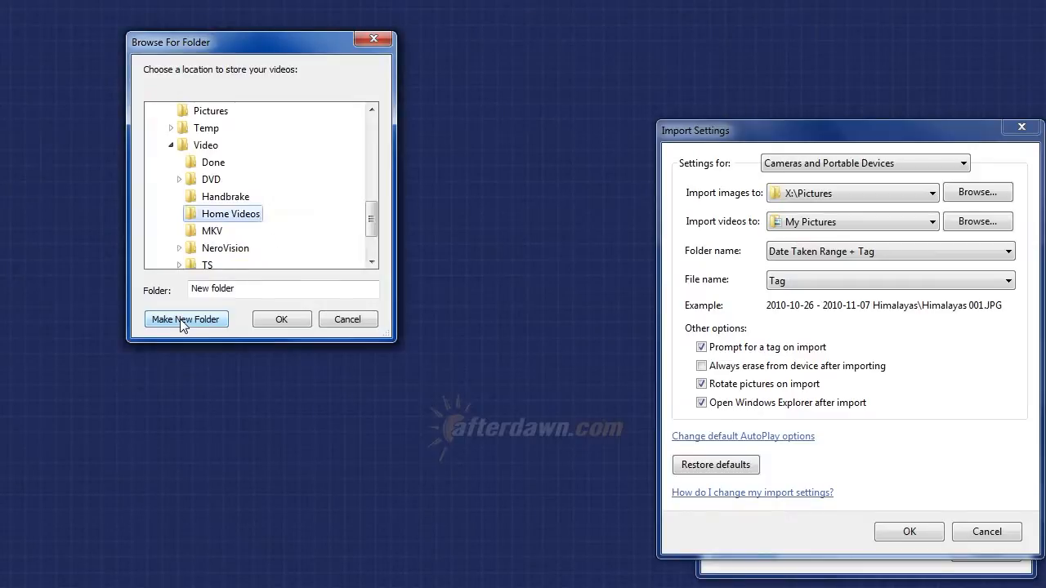
click(278, 321)
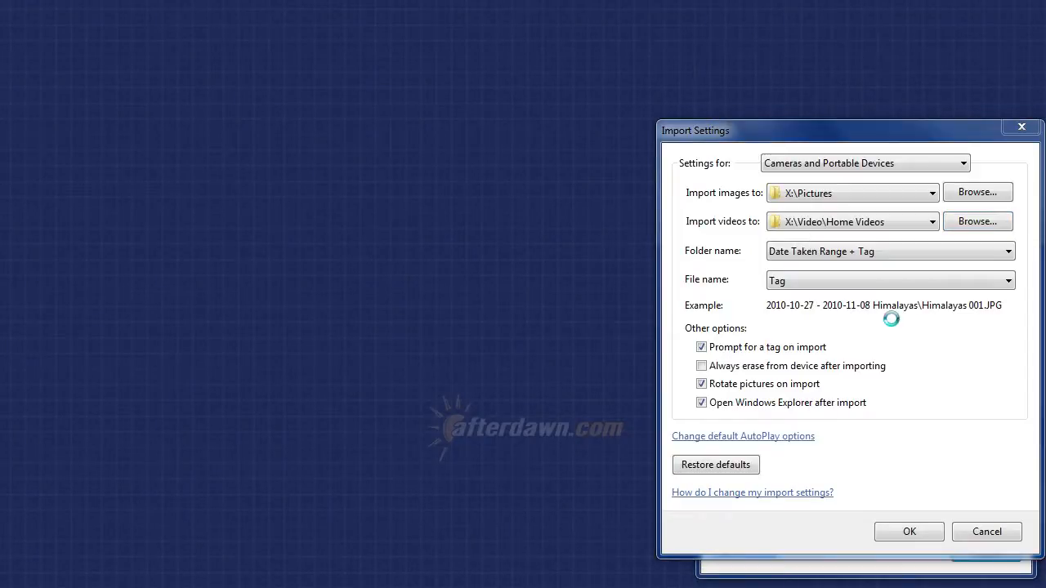
click(907, 531)
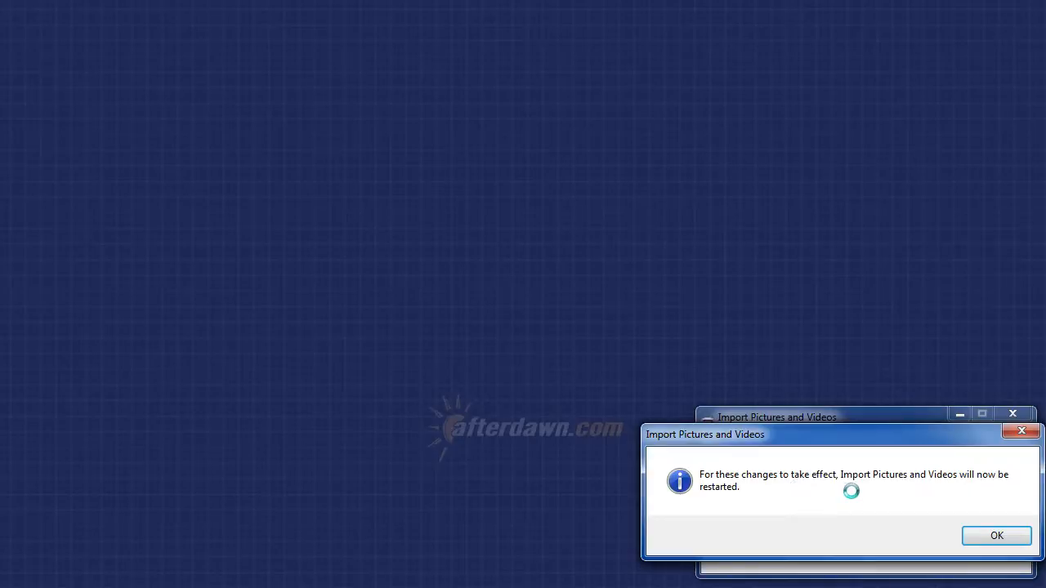
click(973, 536)
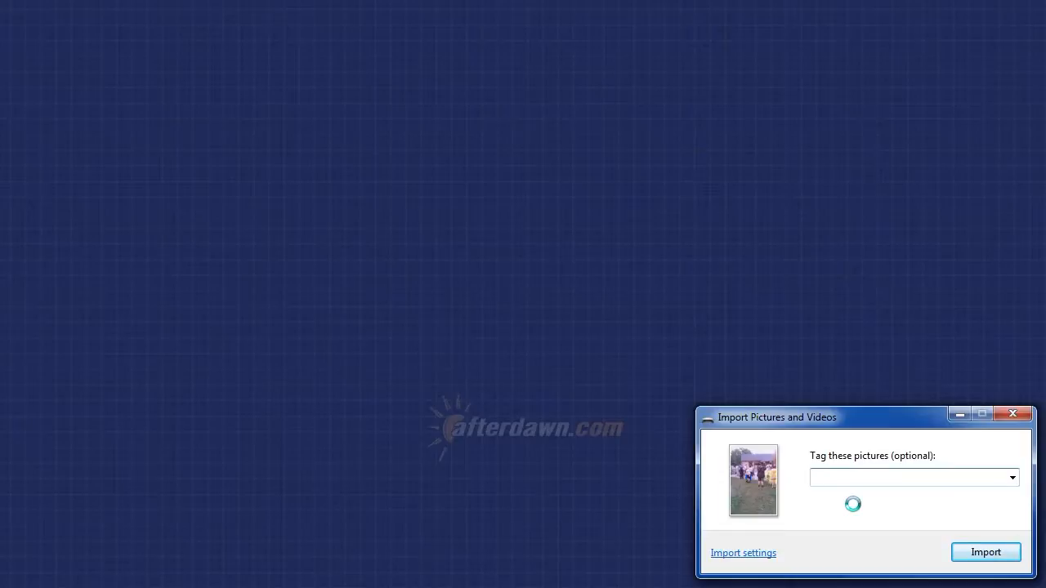
Tag the pictures as Summer Camp 2010 and import them.
text(Summer Camp 2010)
key(Return)
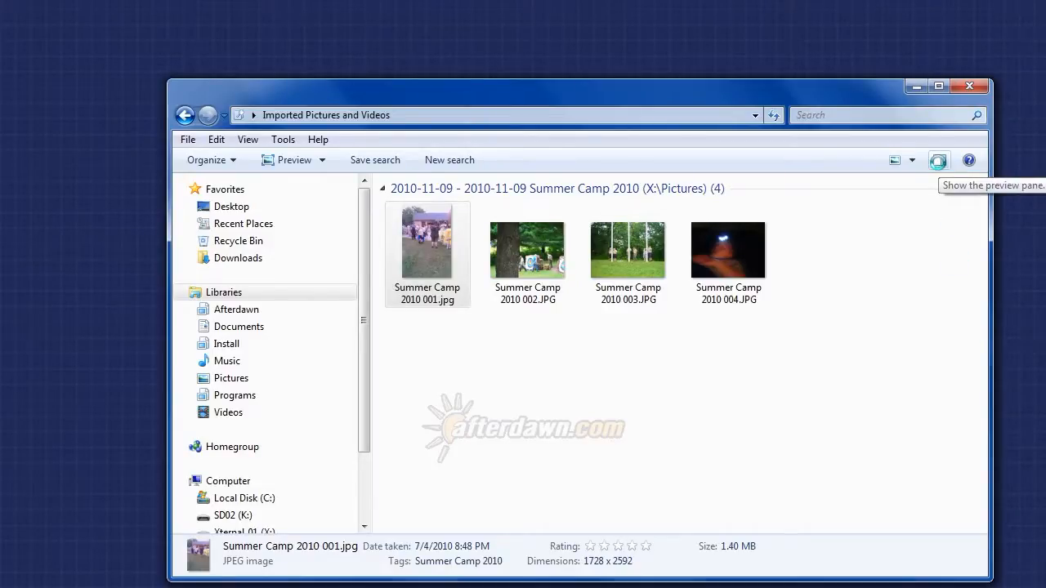
Show the preview pane for the imported pictures, and reposition and widen the window.
click(937, 161)
drag(841, 86, 732, 33)
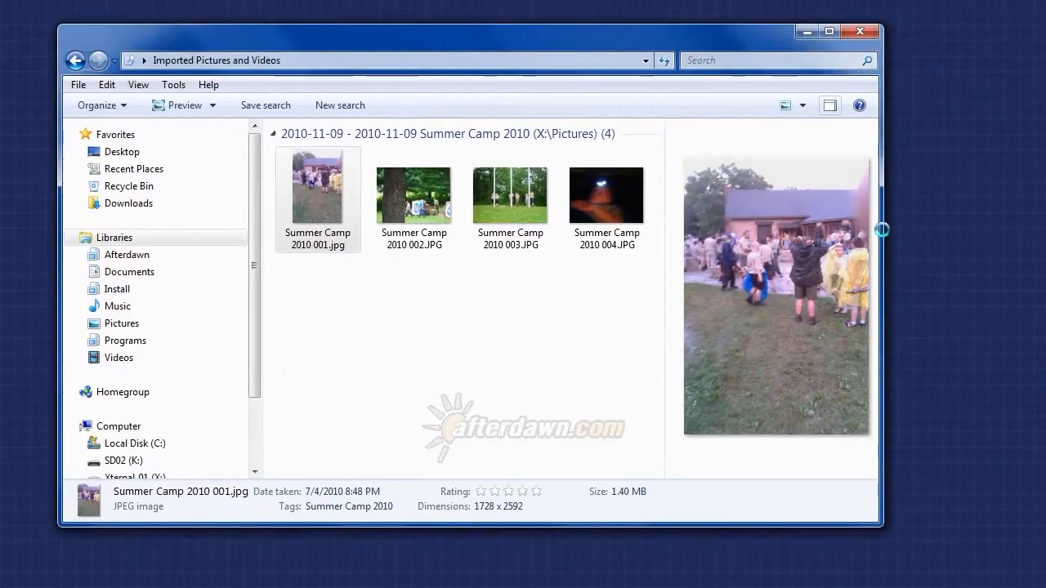
drag(883, 228, 925, 229)
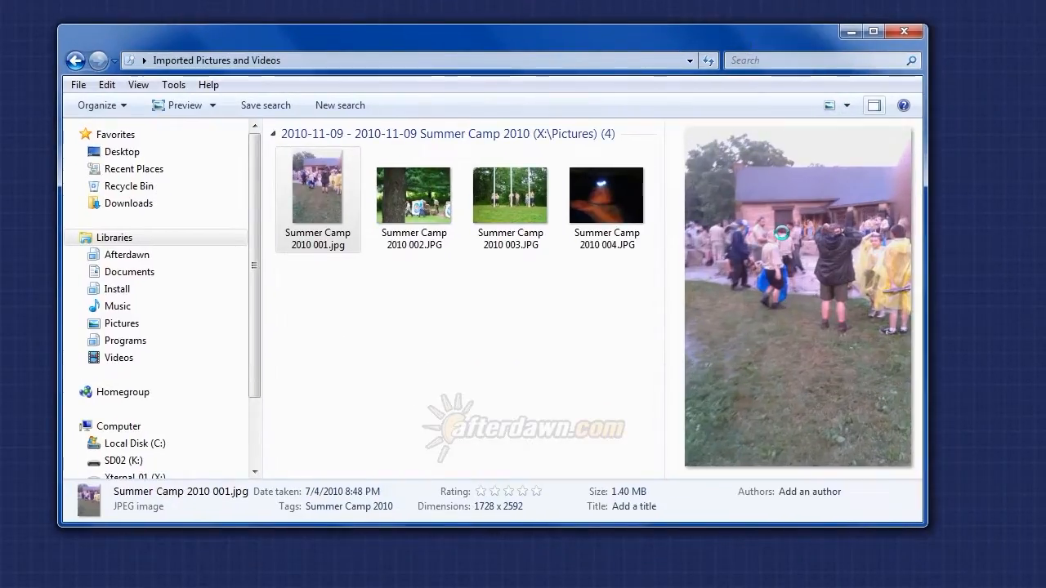
Preview the imported Summer Camp 2010 pictures one after another, and hide the preview pane.
click(395, 217)
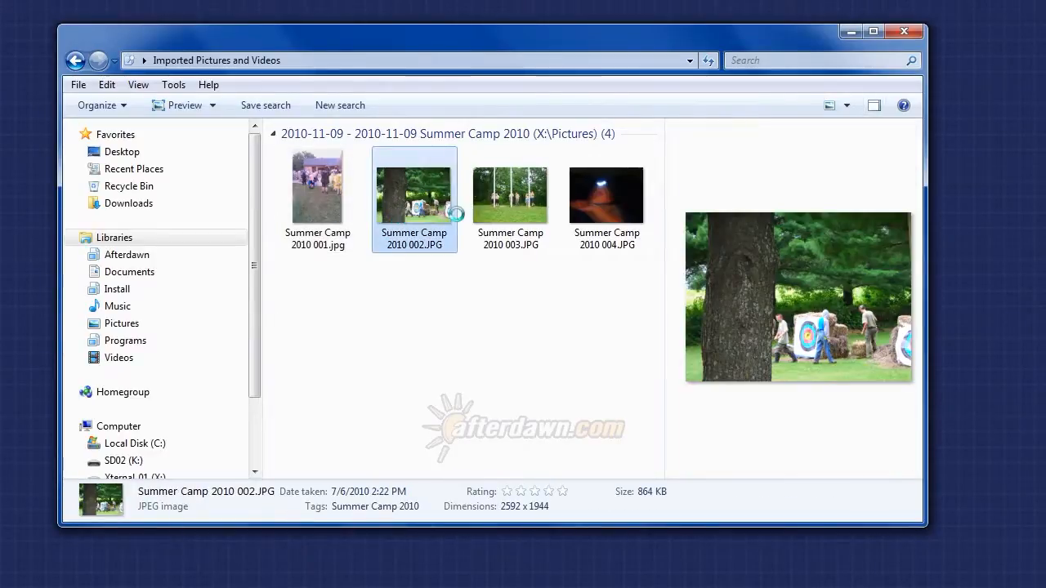
click(508, 200)
click(609, 204)
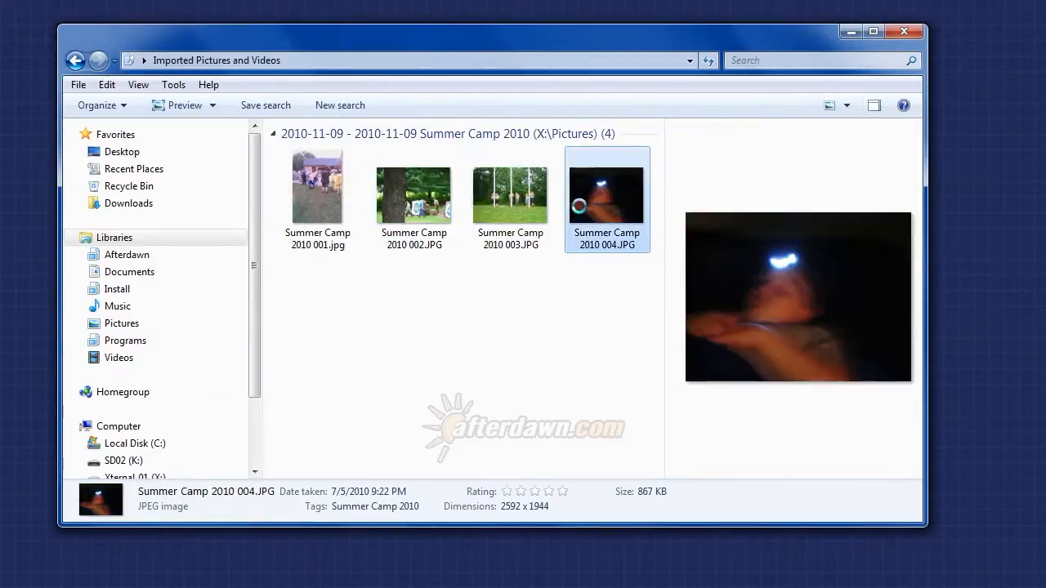
click(342, 197)
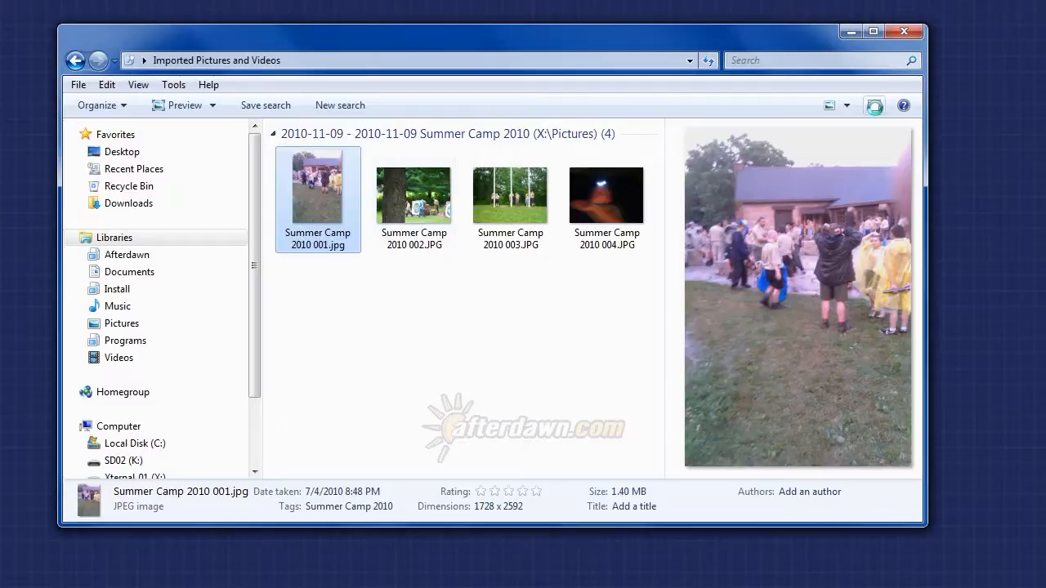
click(874, 107)
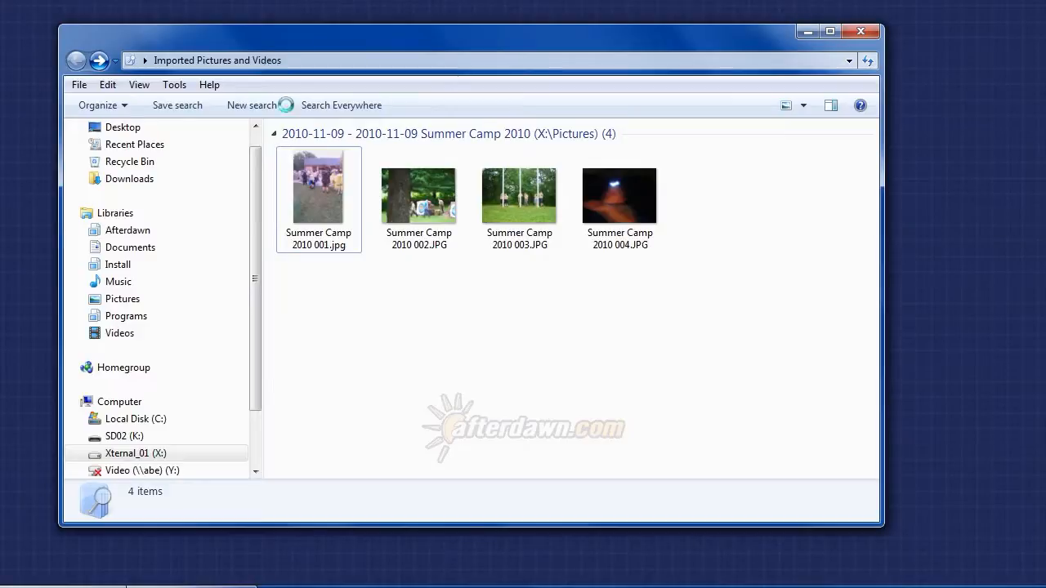
Open the file location of Summer Camp 2010 001.jpg and go up to the Pictures folder on drive X:.
right_click(317, 197)
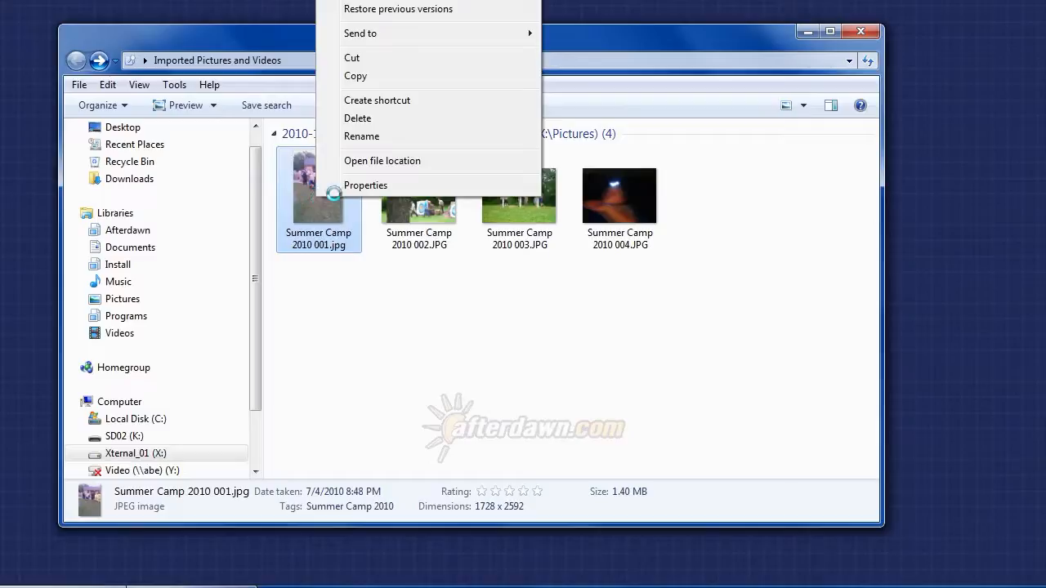
click(350, 162)
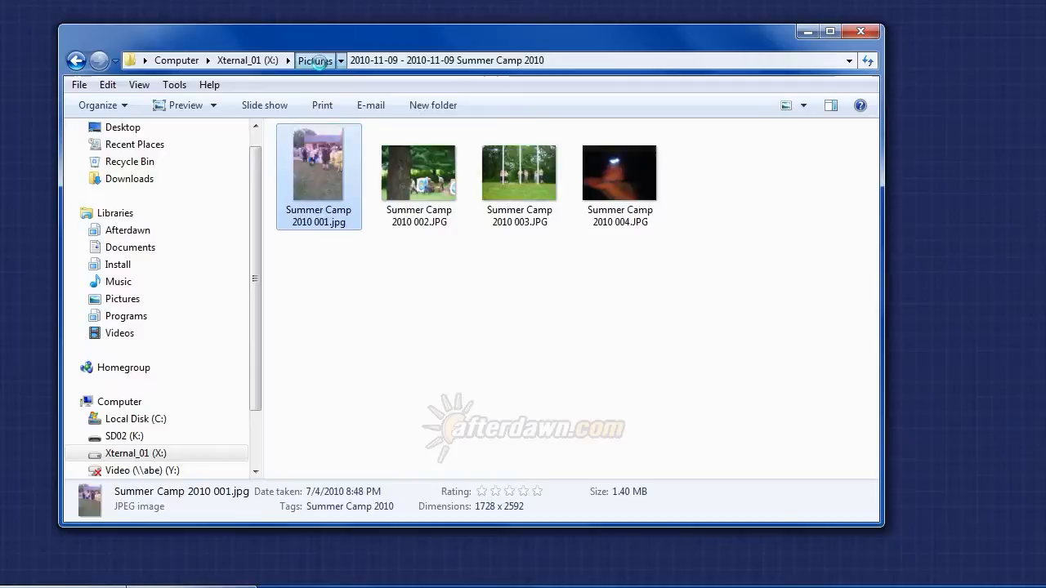
click(316, 60)
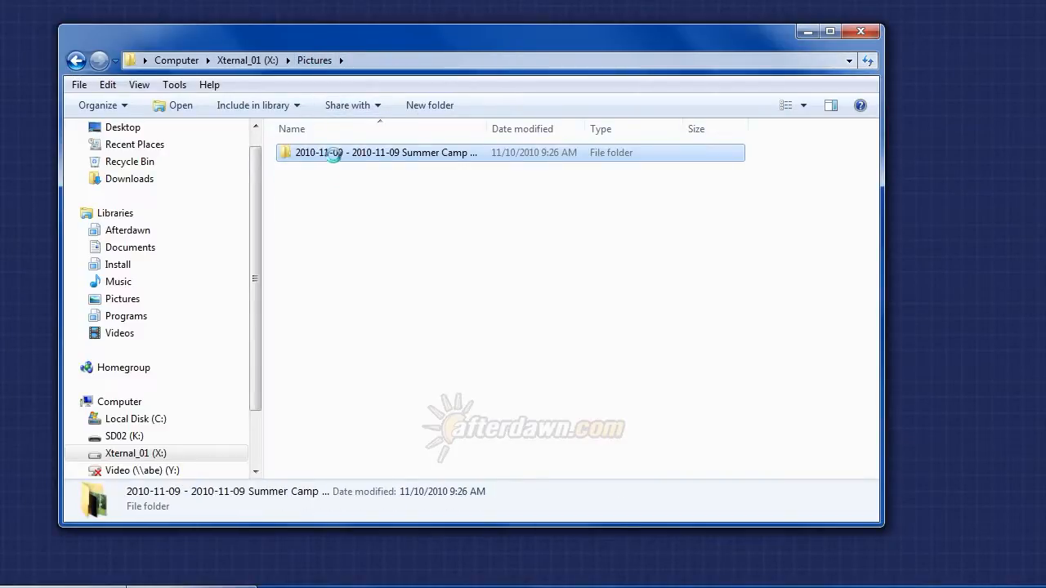
Include the 2010-11-09 Summer Camp 2010 folder in the Pictures library.
click(333, 154)
click(286, 153)
click(271, 105)
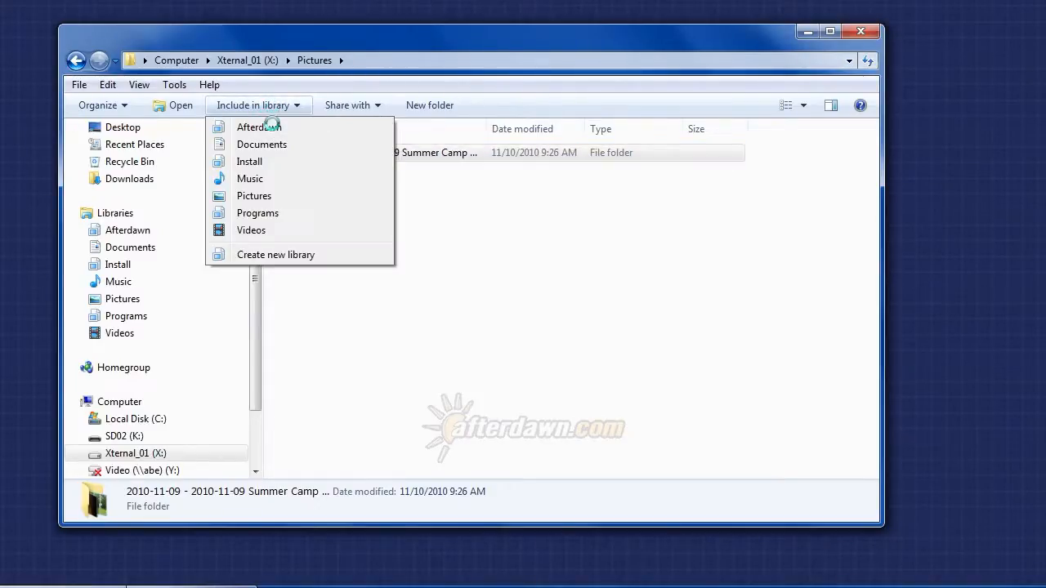
click(254, 196)
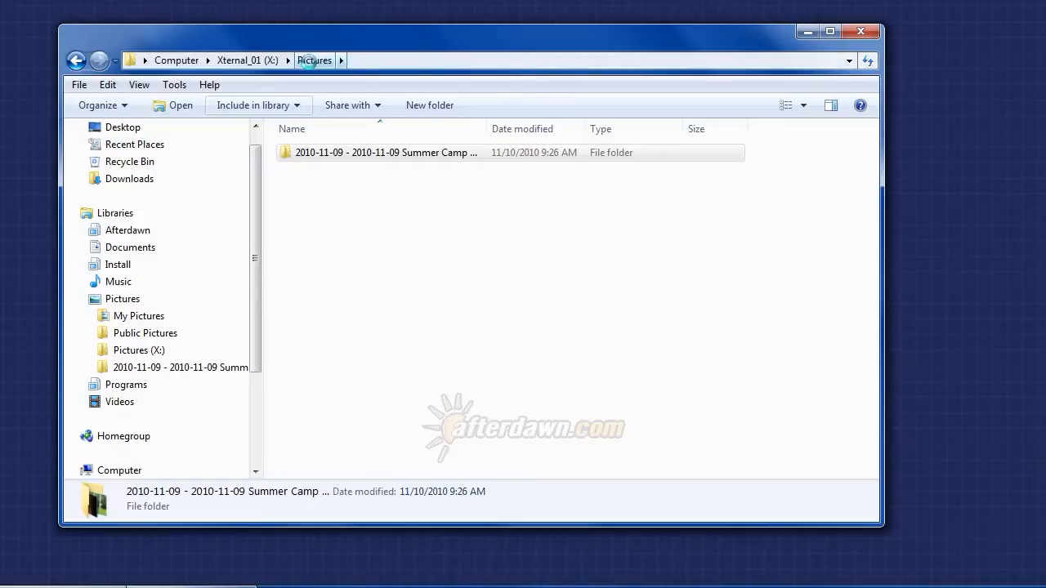
Try to include the Pictures folder from the root of drive X: in the Pictures library.
click(248, 61)
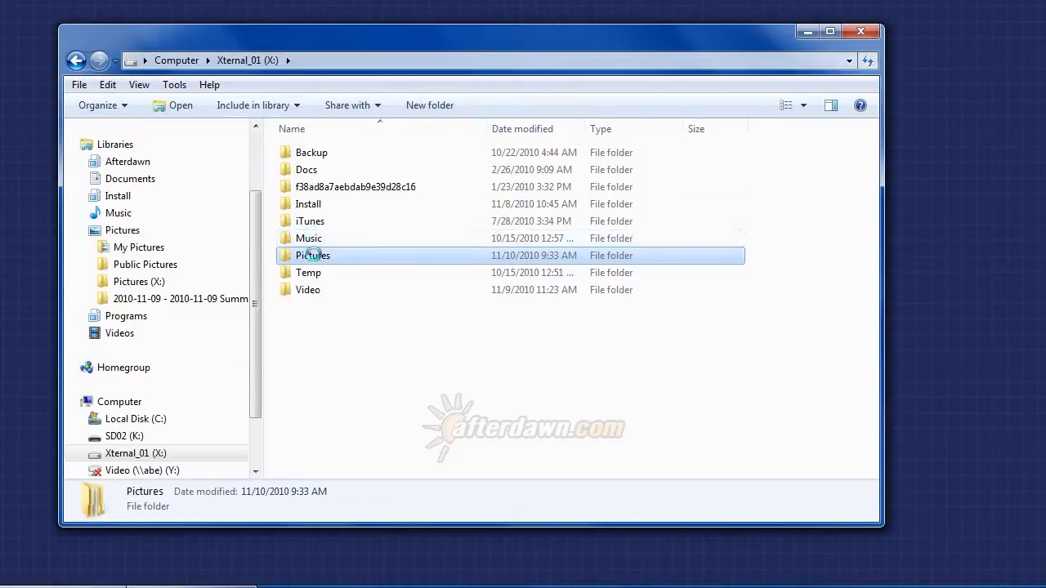
mouse_move(315, 259)
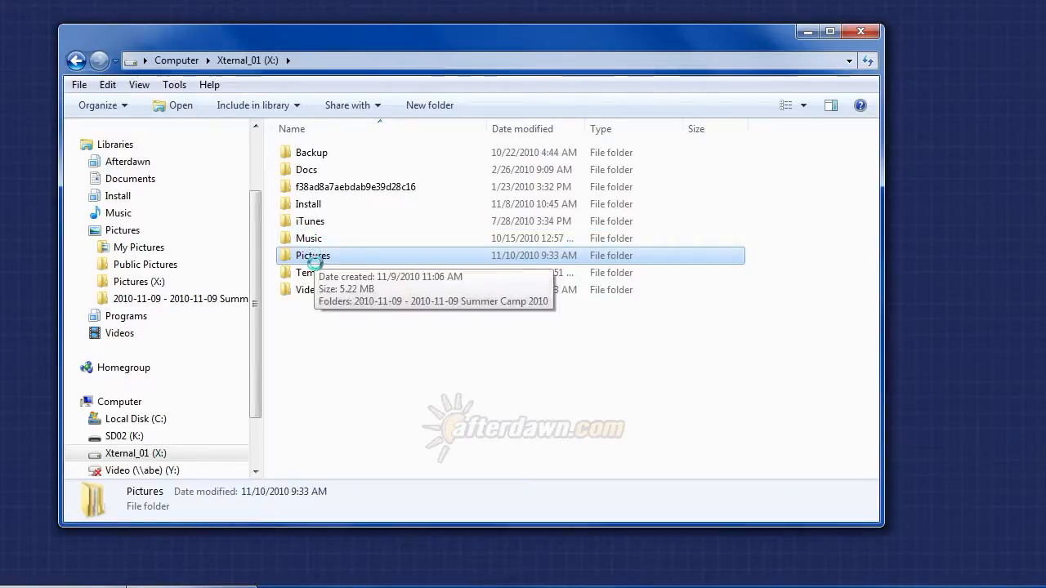
click(272, 104)
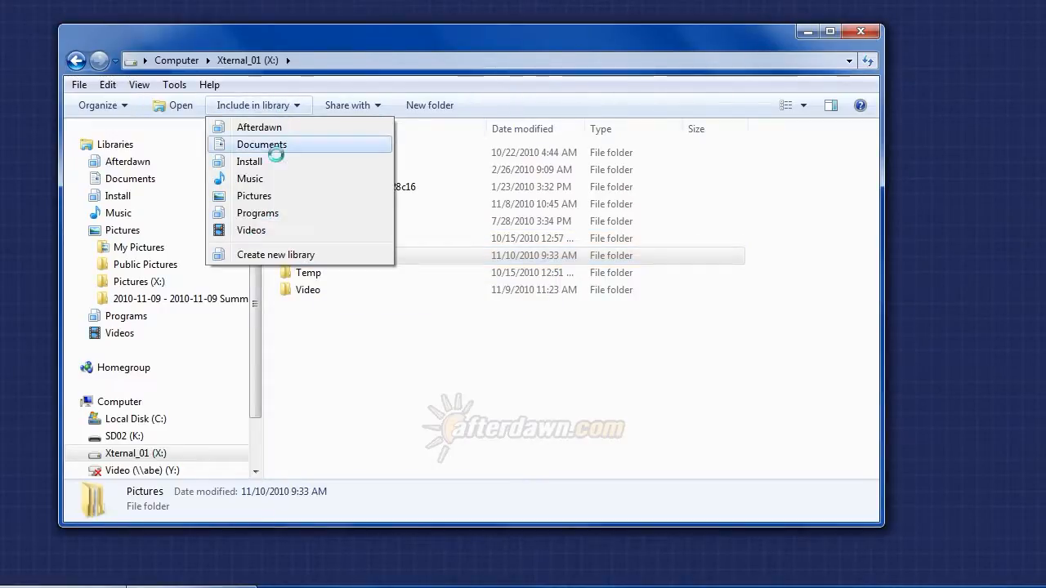
click(278, 196)
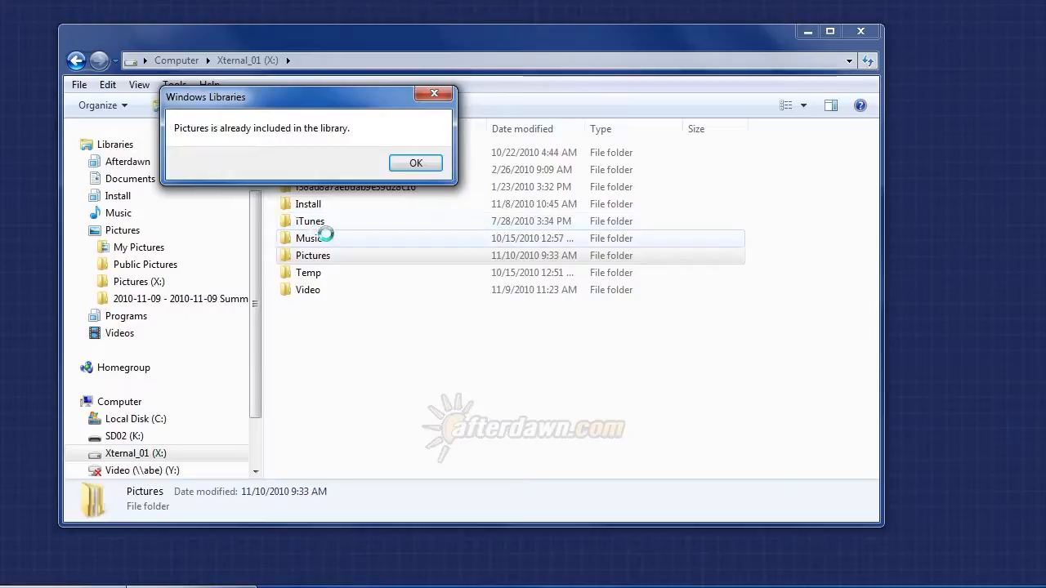
click(406, 164)
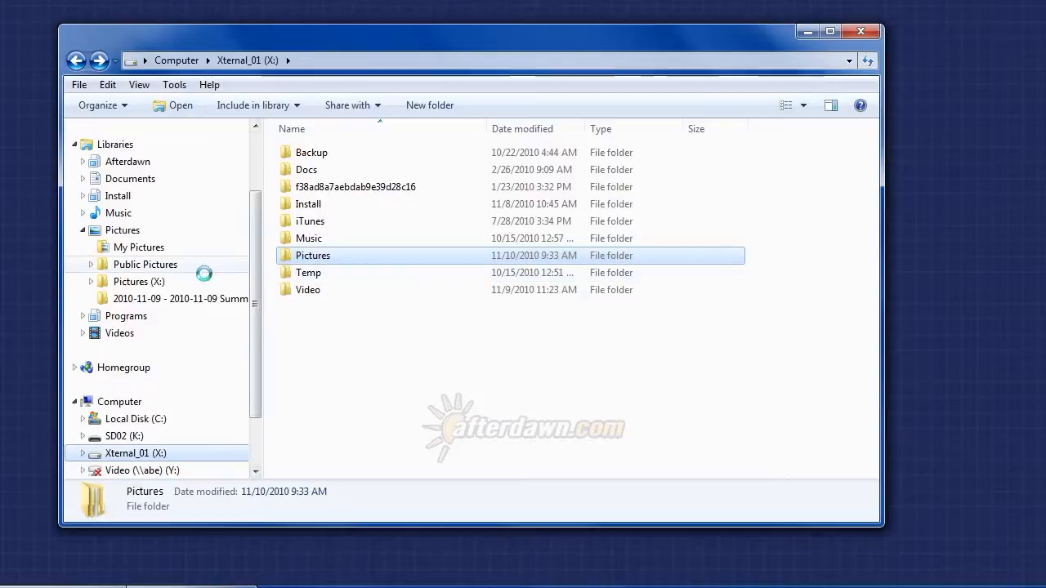
Open the Pictures library and examine its included locations down to the Summer Camp 2010 pictures.
click(122, 231)
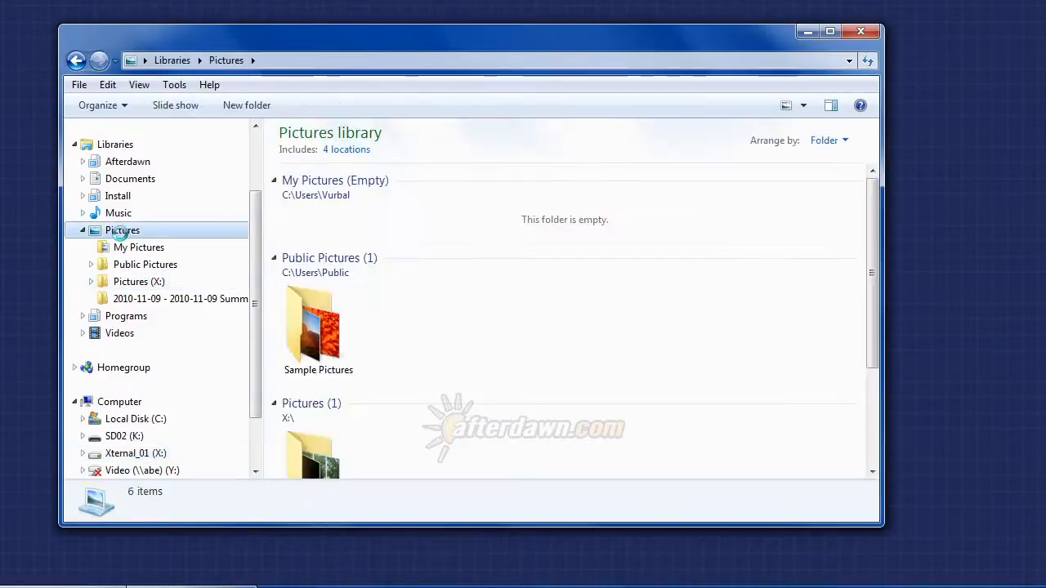
drag(871, 284, 873, 410)
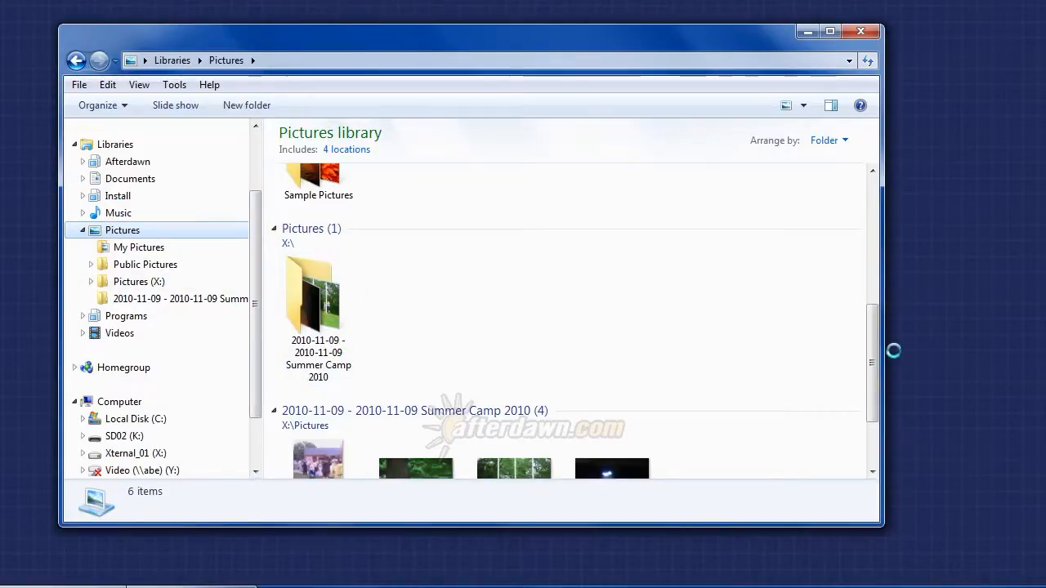
drag(873, 350, 873, 402)
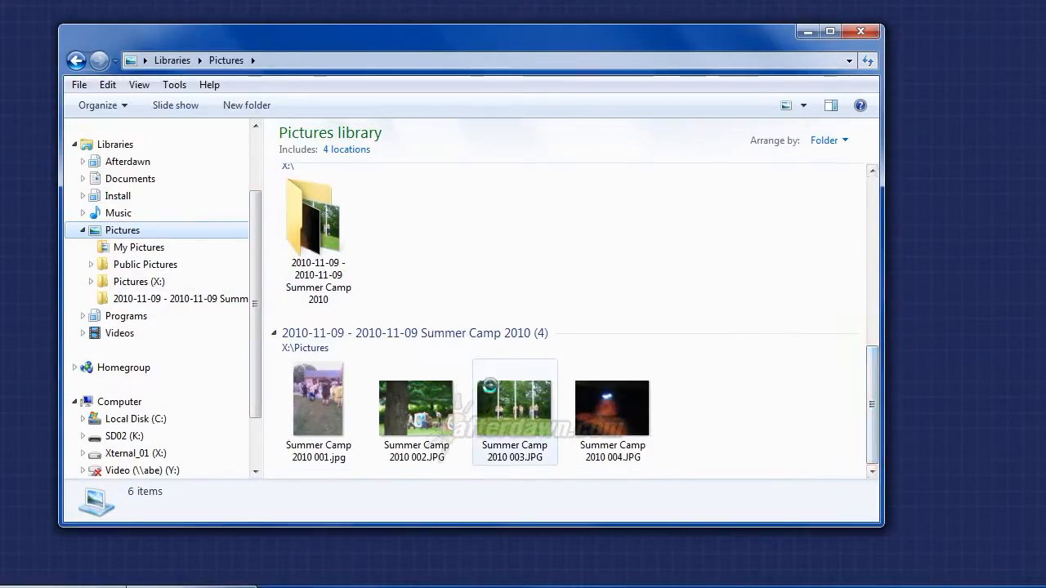